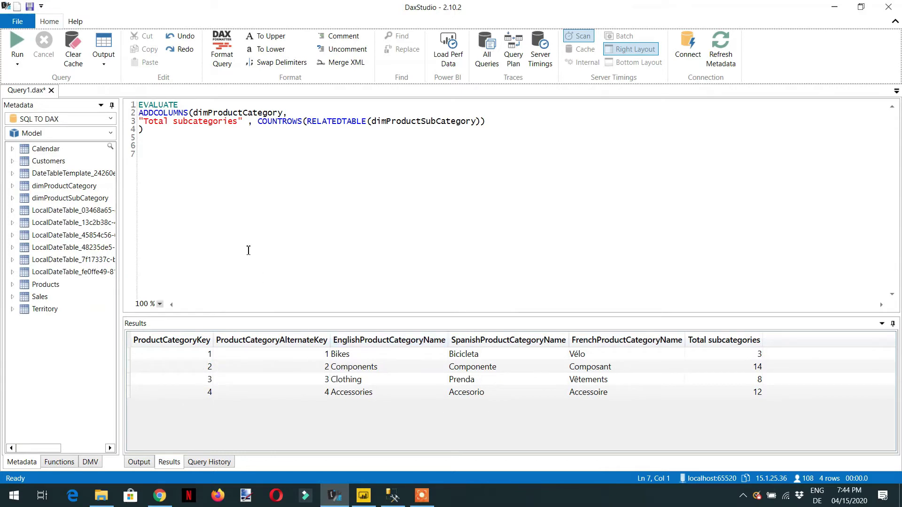
Highlight the dimProductCategory name and the Total subcategories expression to review the query
drag(278, 114, 247, 113)
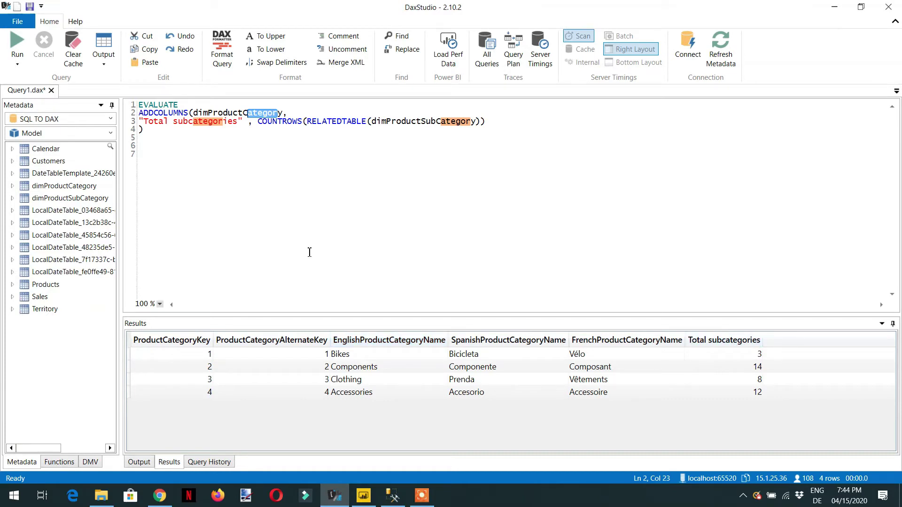
click(165, 146)
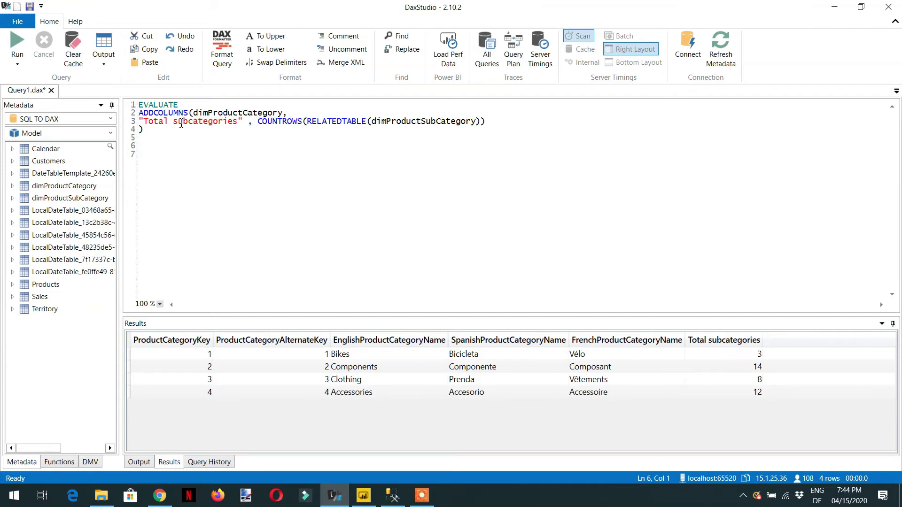
drag(161, 141, 141, 106)
click(172, 146)
Insert a SELECTCOLUMNS( call on a new line above the ADDCOLUMNS expression
key(Return)
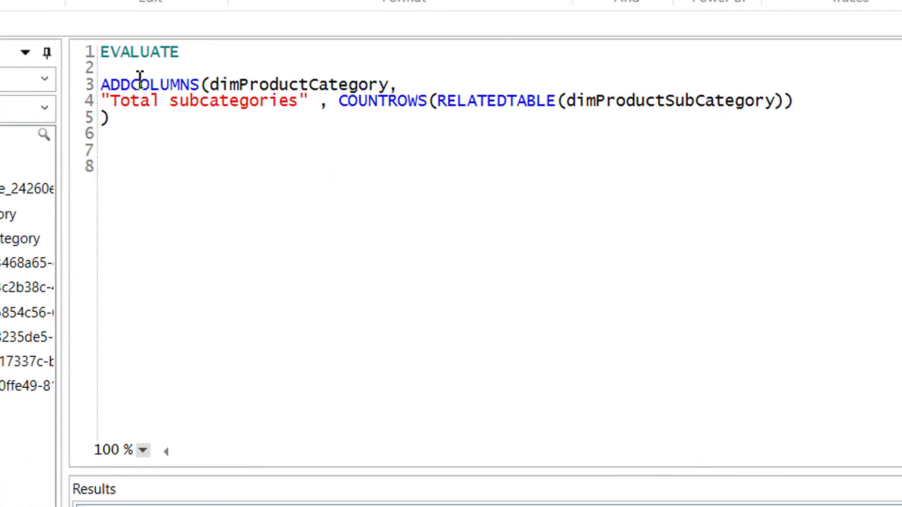
key(Return)
click(140, 80)
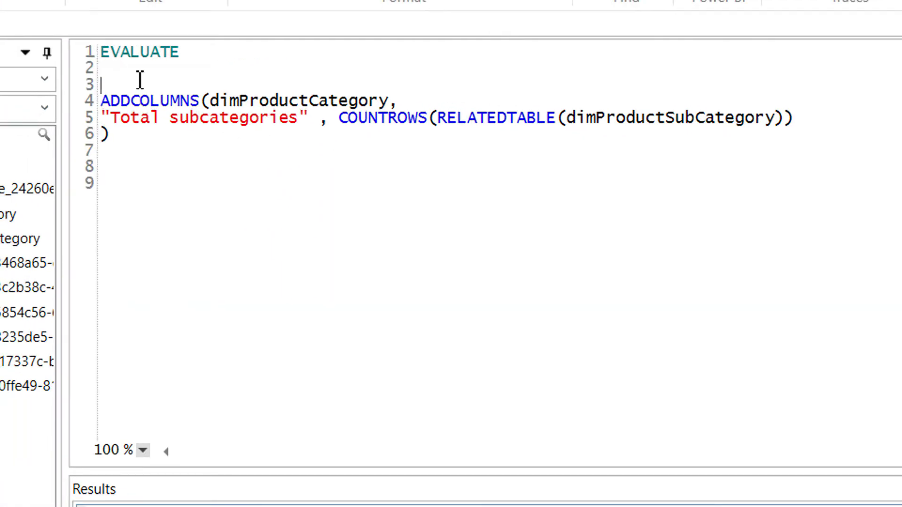
text(Sfe)
key(BackSpace)
key(BackSpace)
key(BackSpace)
key(BackSpace)
key(Return)
text(se)
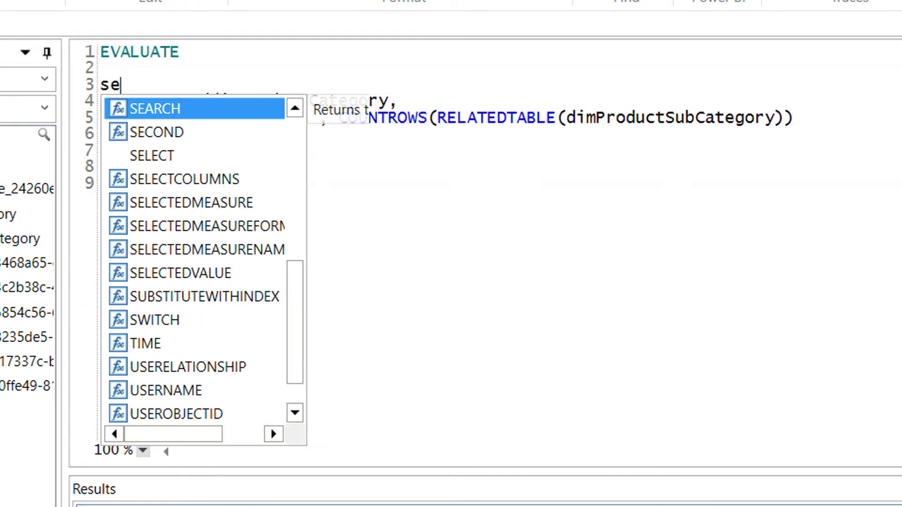
text(lec)
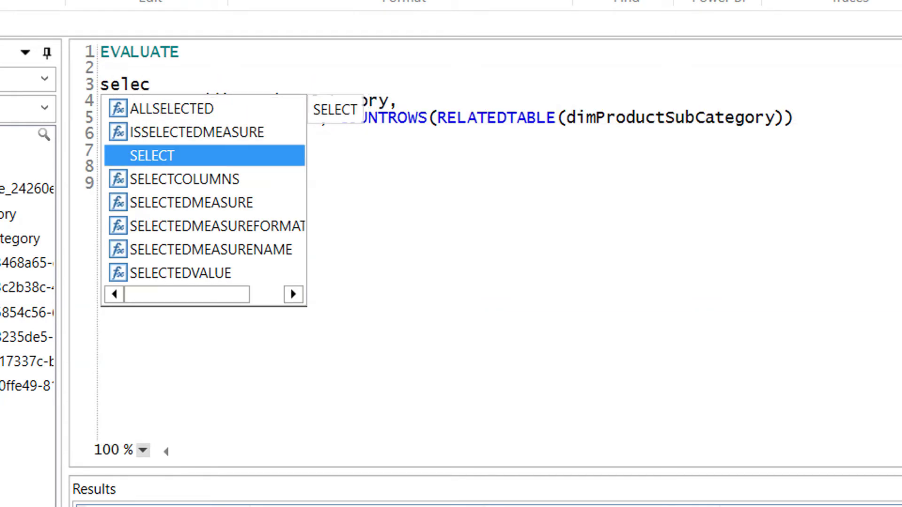
key(Down)
key(Tab)
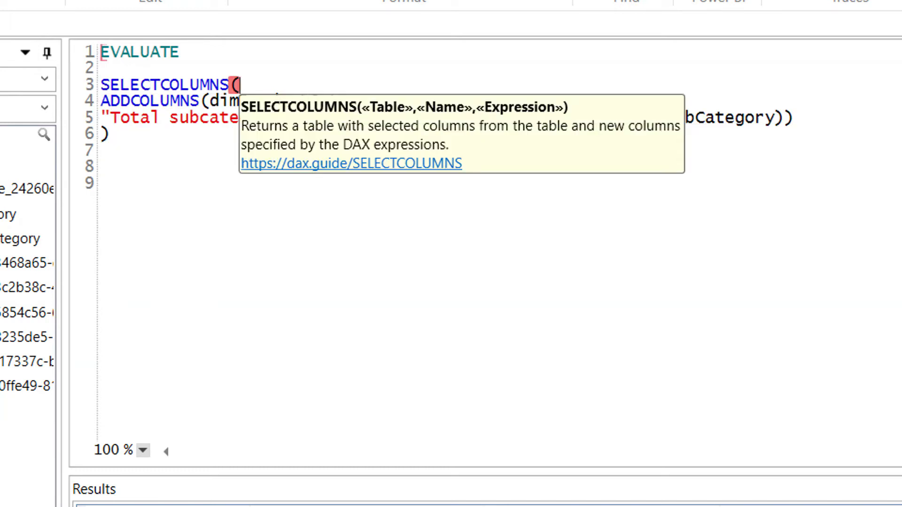
key(Return)
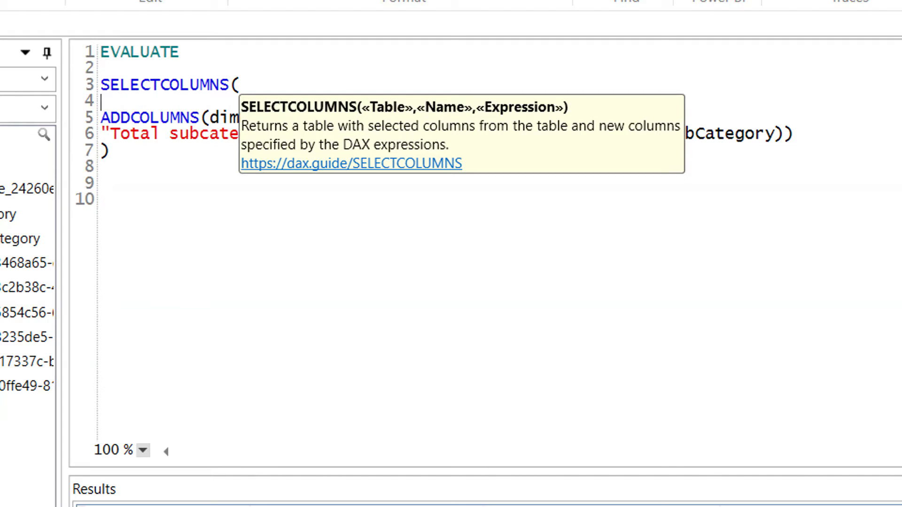
Run only the selected ADDCOLUMNS expression to check its four-category result
drag(123, 165, 103, 119)
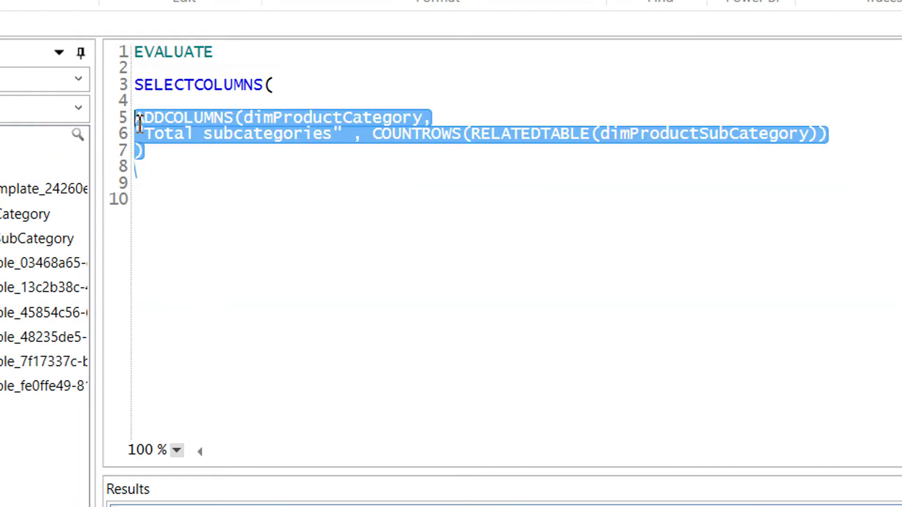
click(175, 173)
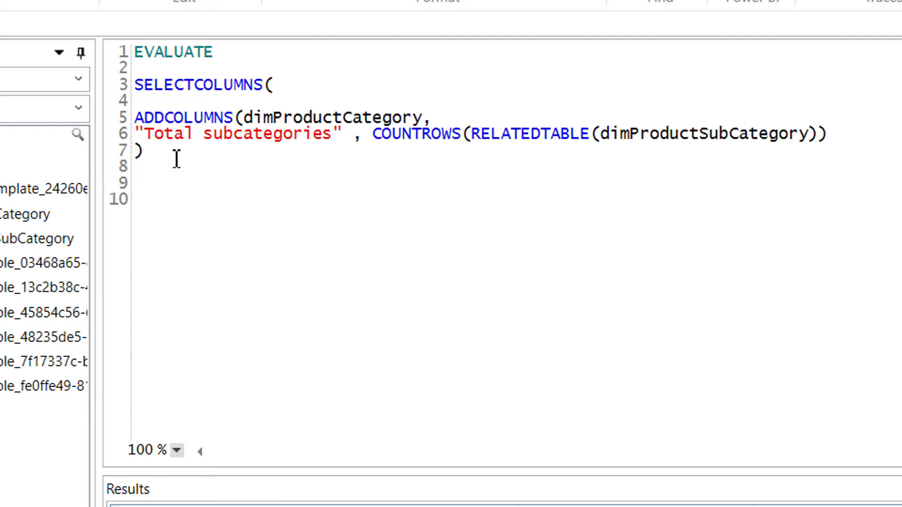
drag(169, 159, 139, 122)
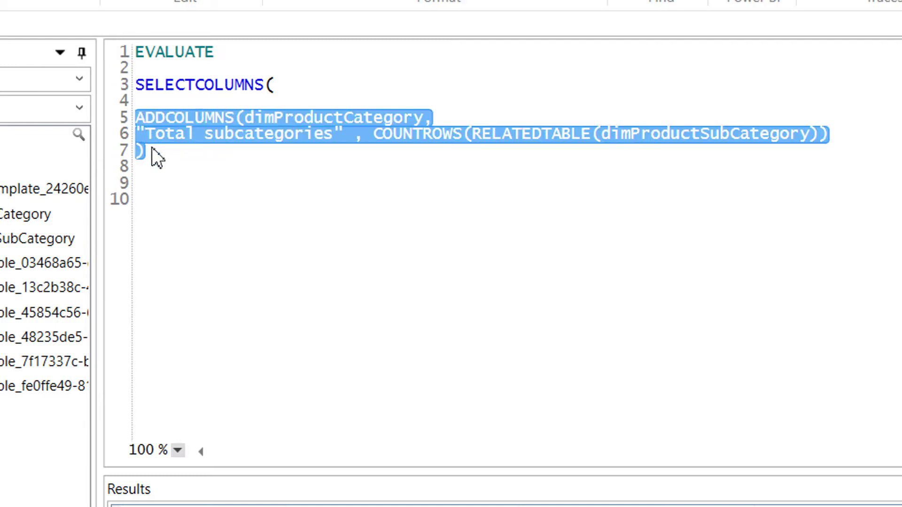
key(F5)
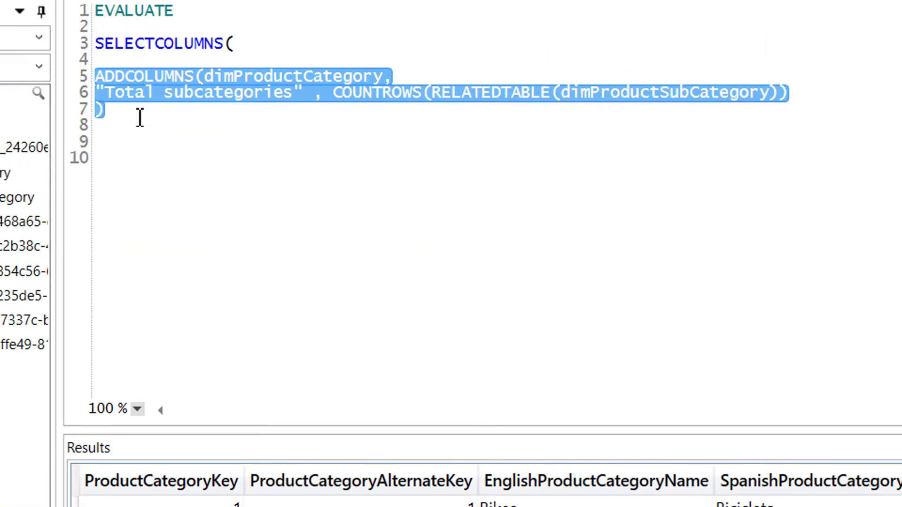
Add a comma after ADDCOLUMNS and an "English Product Category Name" label on line 9
click(141, 124)
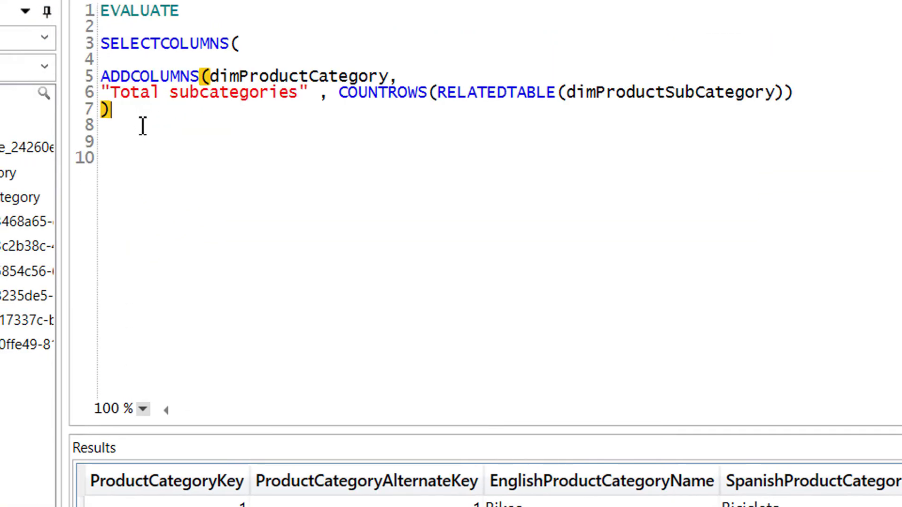
text(,)
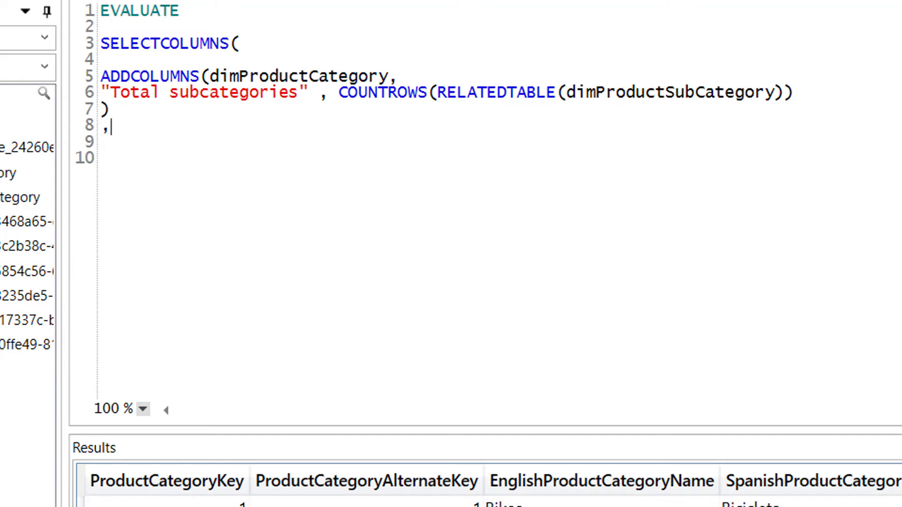
key(Return)
text("EnglishPr)
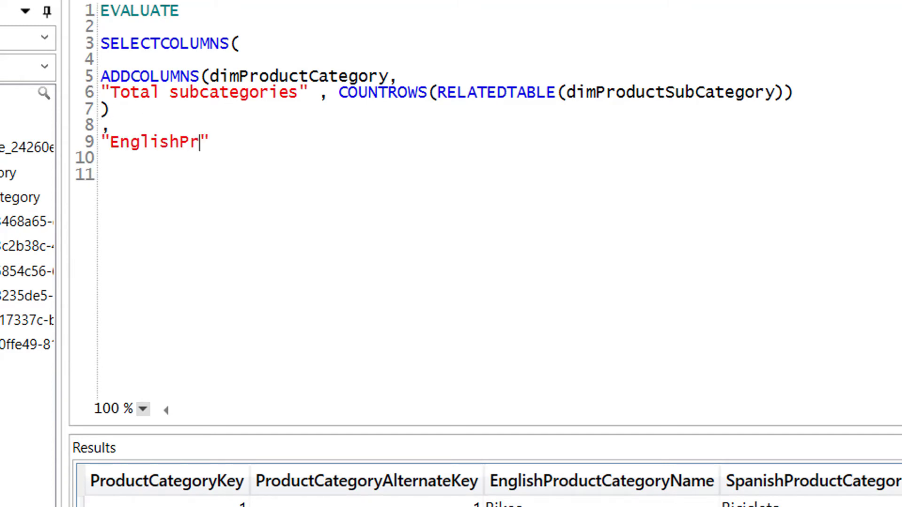
text(oductCa)
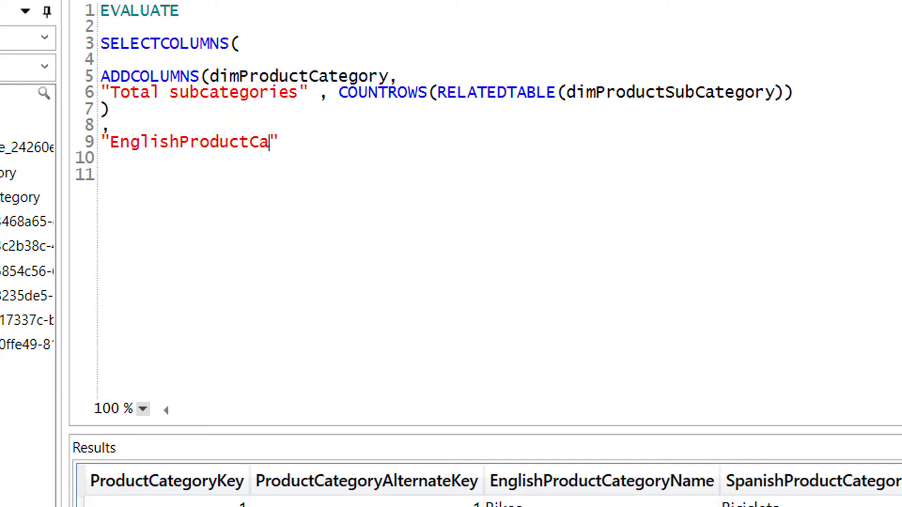
text(tege)
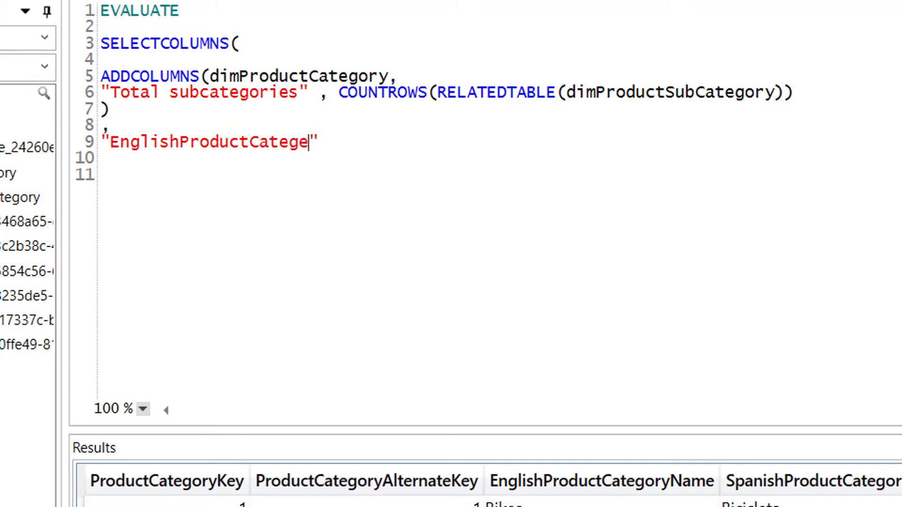
key(BackSpace)
text(ory)
key(BackSpace)
text(Name)
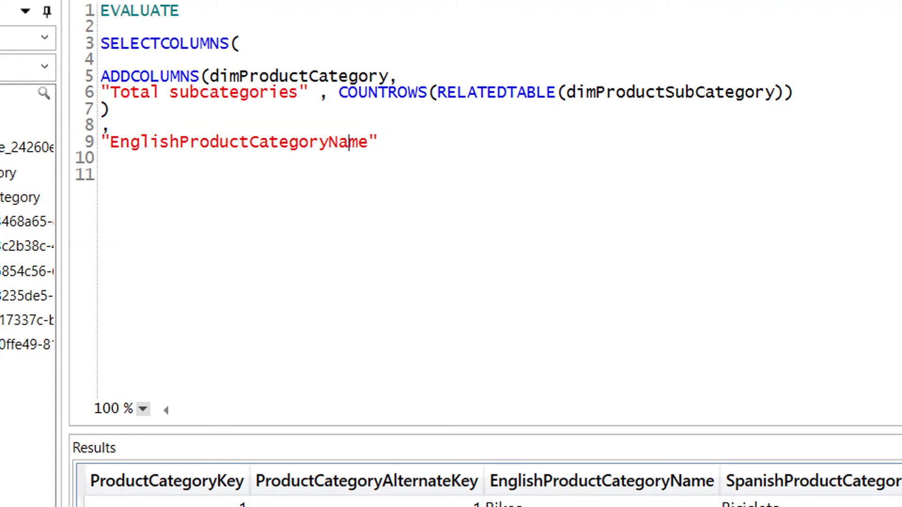
click(329, 142)
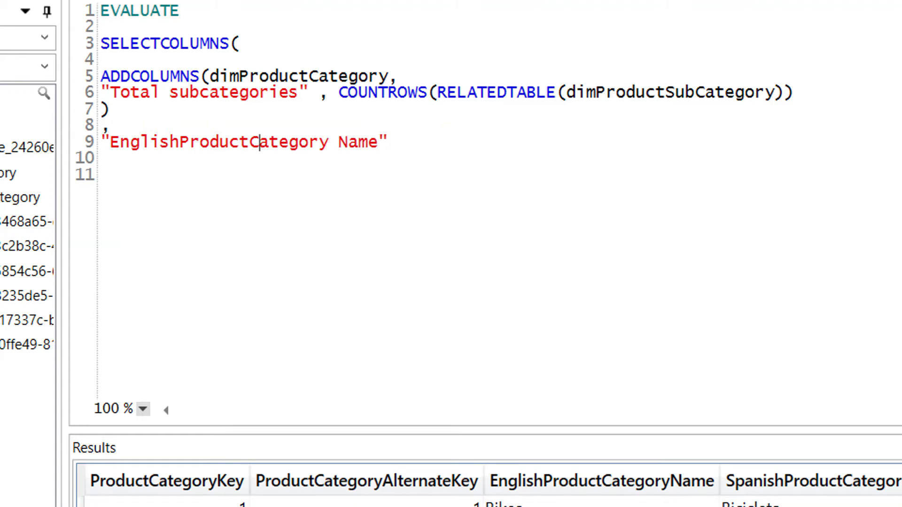
click(249, 142)
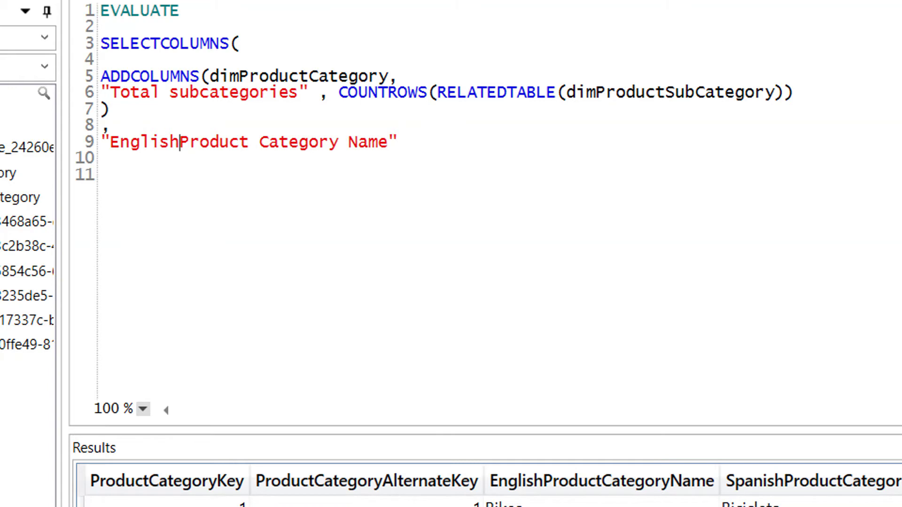
click(180, 141)
click(408, 143)
Pair the label with [EnglishProductCategoryName], dropping the dimProductCategory table prefix
text(,)
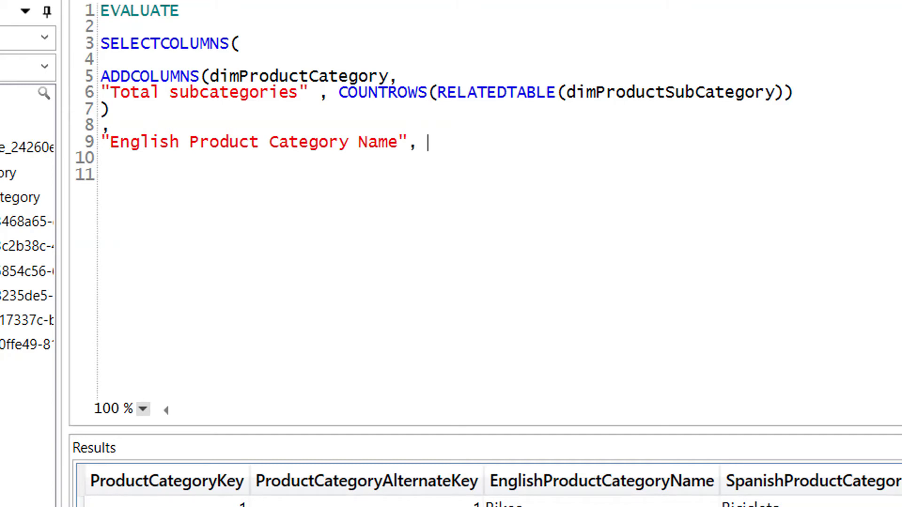
text( dim)
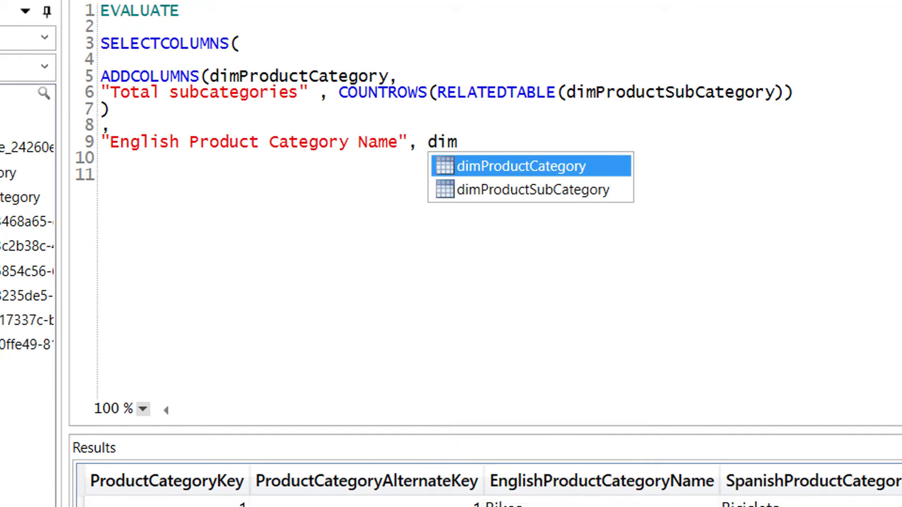
key(Tab)
text([)
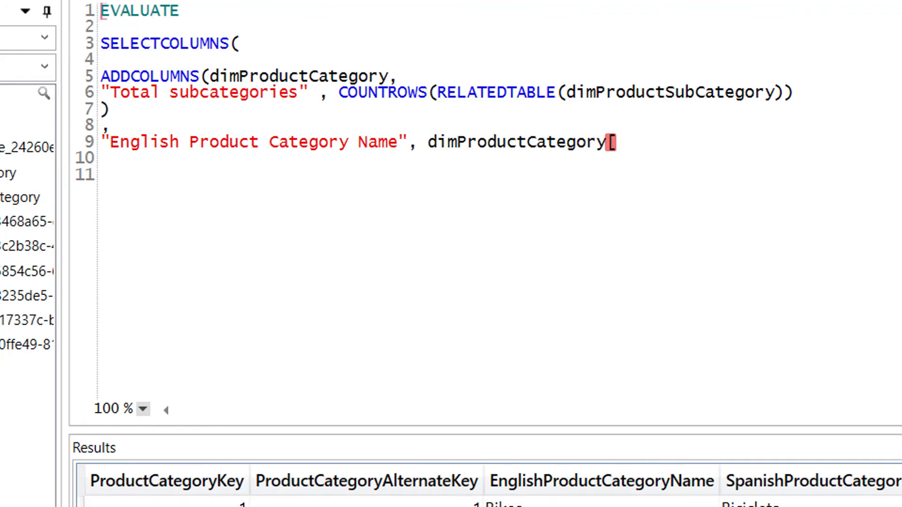
text(en)
key(Up)
key(Tab)
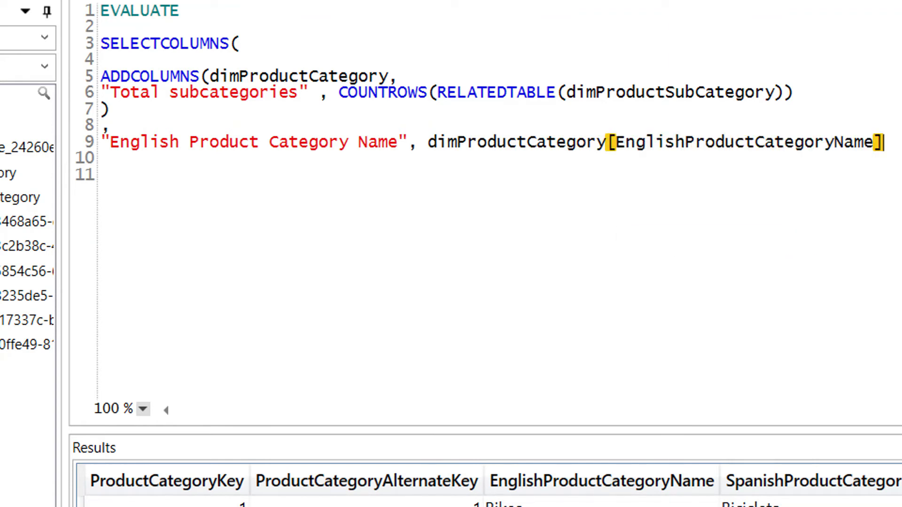
key(Left)
key(Left)
key(Left)
key(Left)
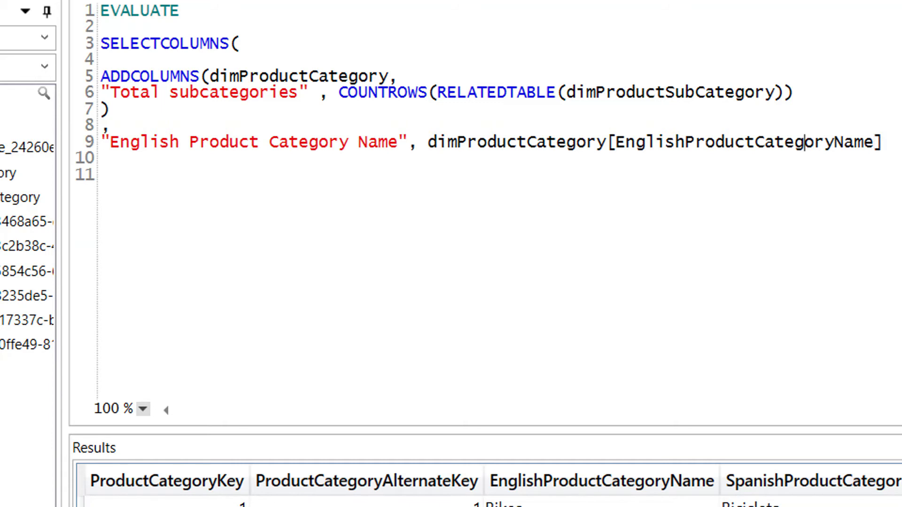
key(Left)
key(Left)
key(Left)
key(Left)
key(Left)
key(Left)
key(Left)
key(BackSpace)
key(BackSpace)
key(BackSpace)
key(BackSpace)
key(BackSpace)
key(BackSpace)
key(BackSpace)
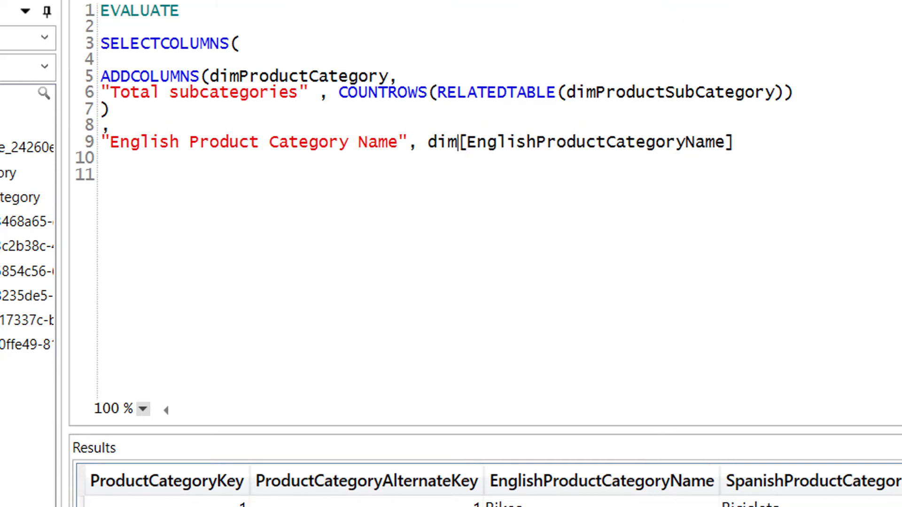
key(BackSpace)
key(BackSpace)
key(BackSpace)
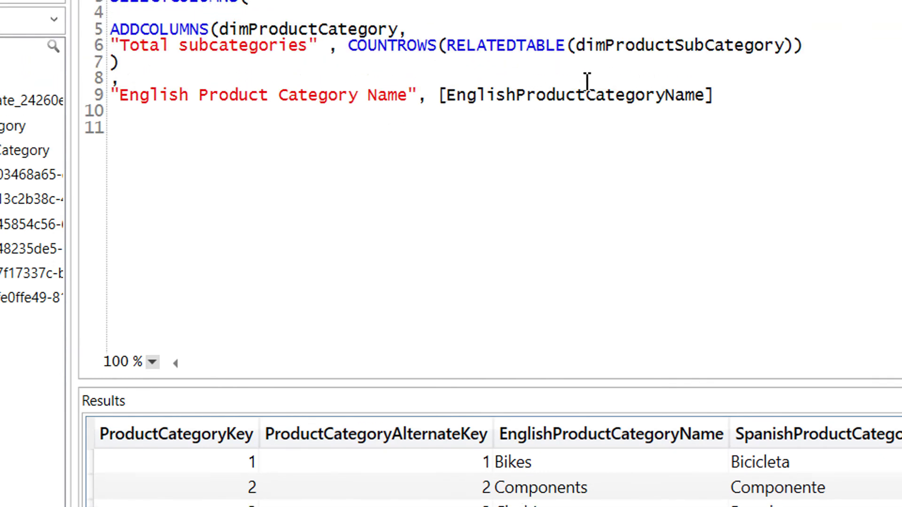
click(724, 105)
Map "Subcategory Count" to the pasted [Total subcategories] column and close SELECTCOLUMNS with )
text(,)
key(Return)
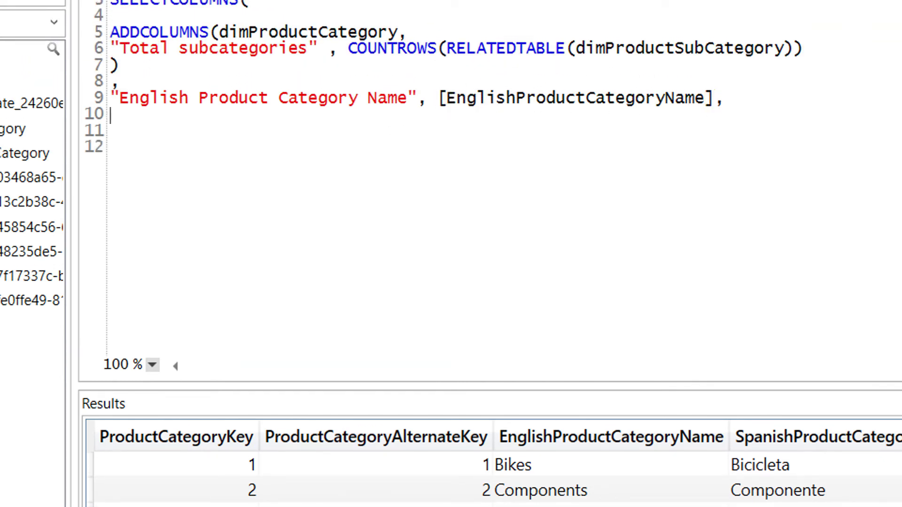
text("Subcategory Count")
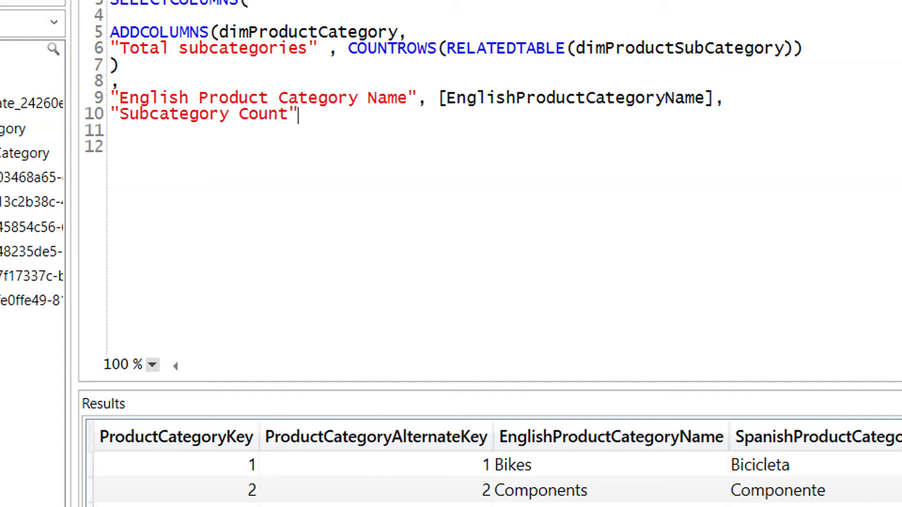
text( ,)
drag(309, 131, 145, 130)
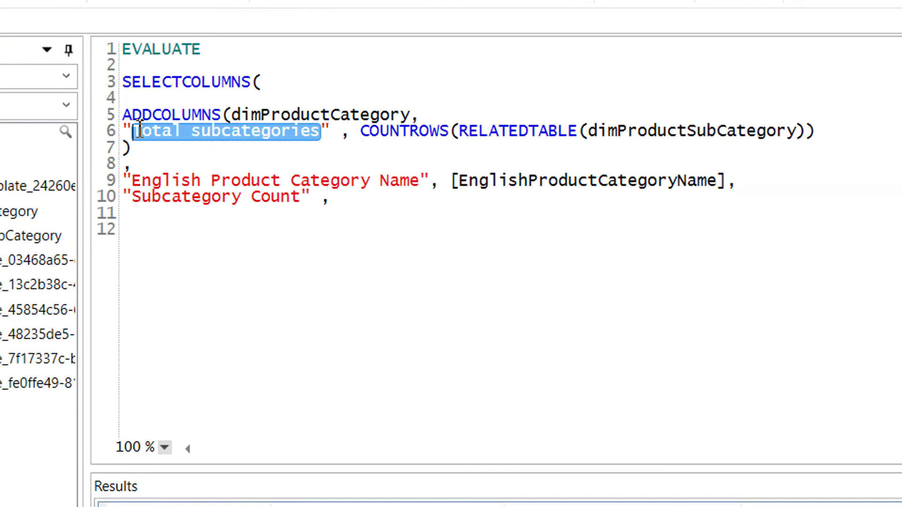
right_click(145, 131)
click(190, 165)
click(339, 198)
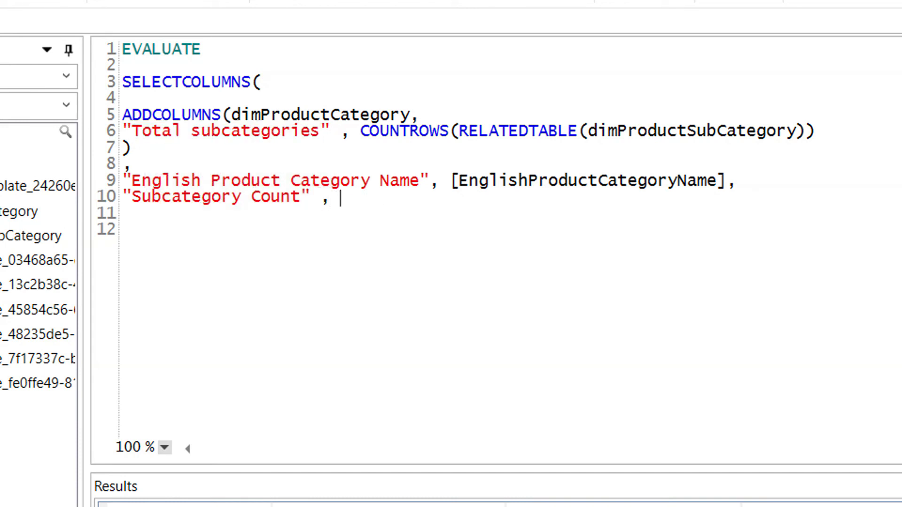
text([)
key(ctrl+v)
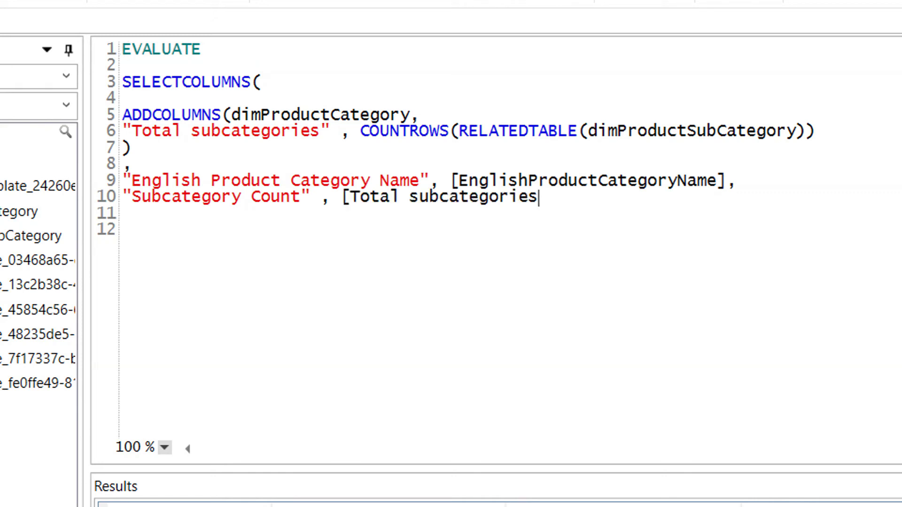
text(])
key(Return)
text())
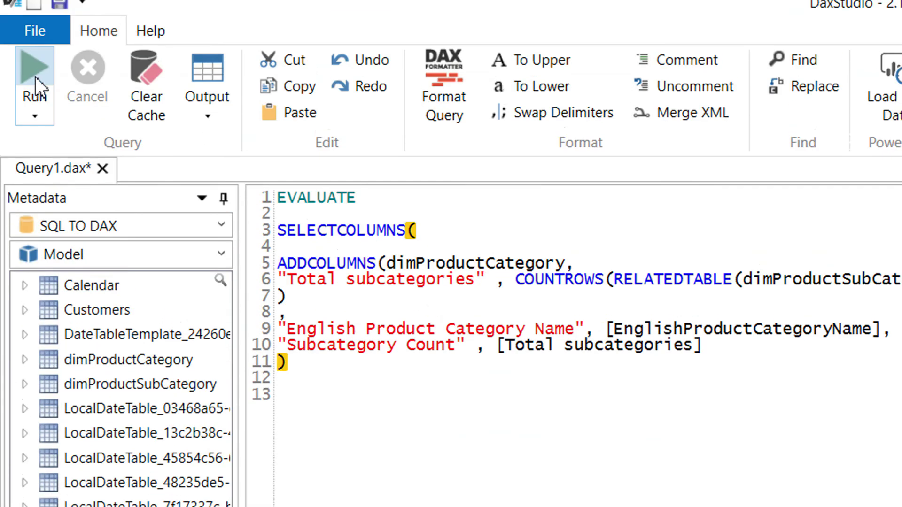
Run the query returning the two renamed columns, then switch to SQL Server Management Studio for comparison
click(35, 77)
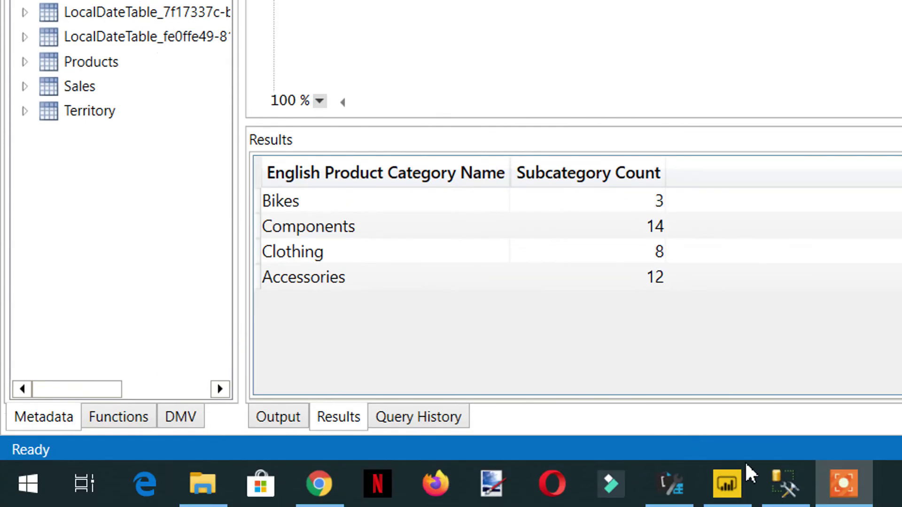
click(780, 485)
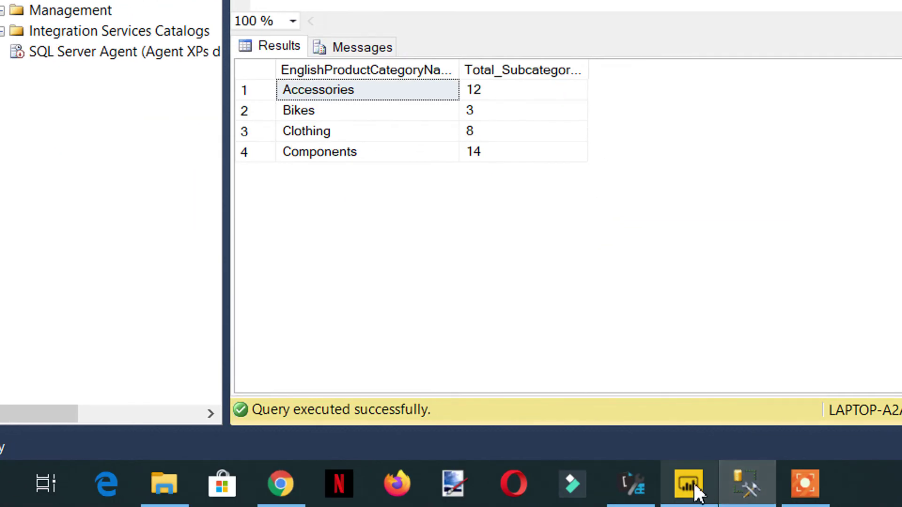
click(639, 486)
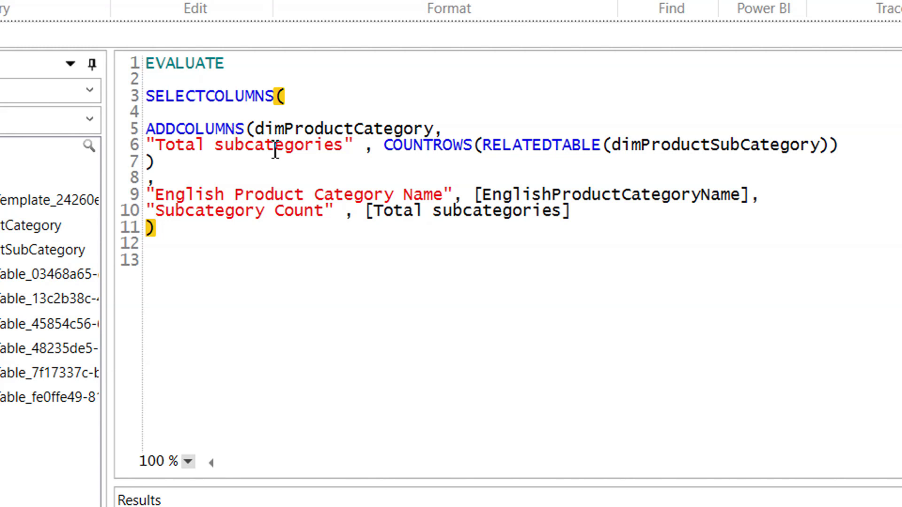
Re-run the query to list Bikes 3, Components 14, Clothing 8 and Accessories 12
key(F5)
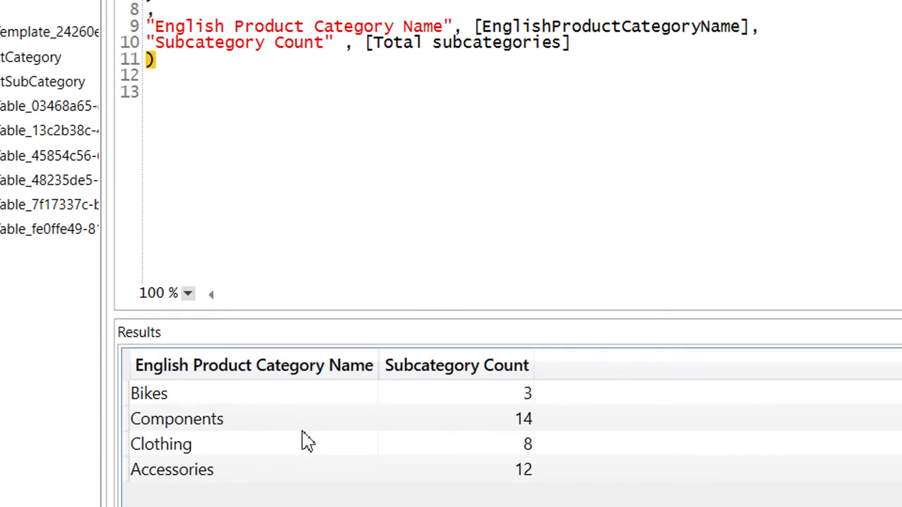